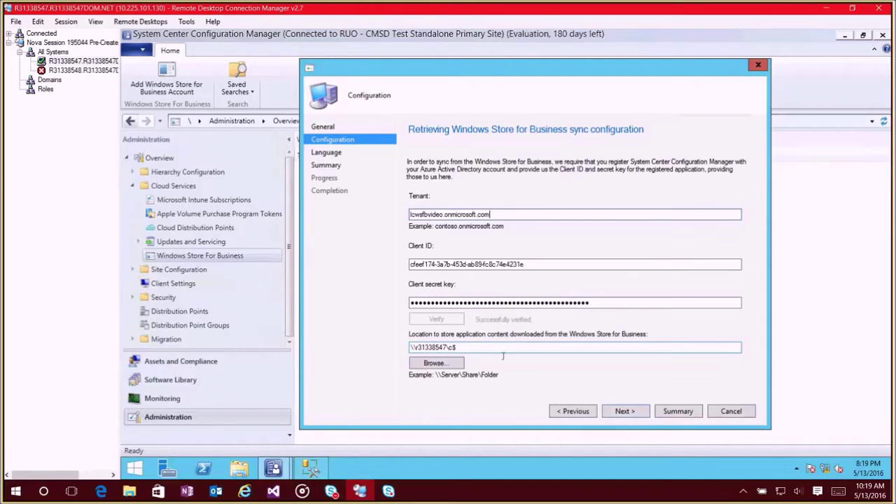
# Keep English (United States) as the only and default Application Catalog language.
pyautogui.press('Return')
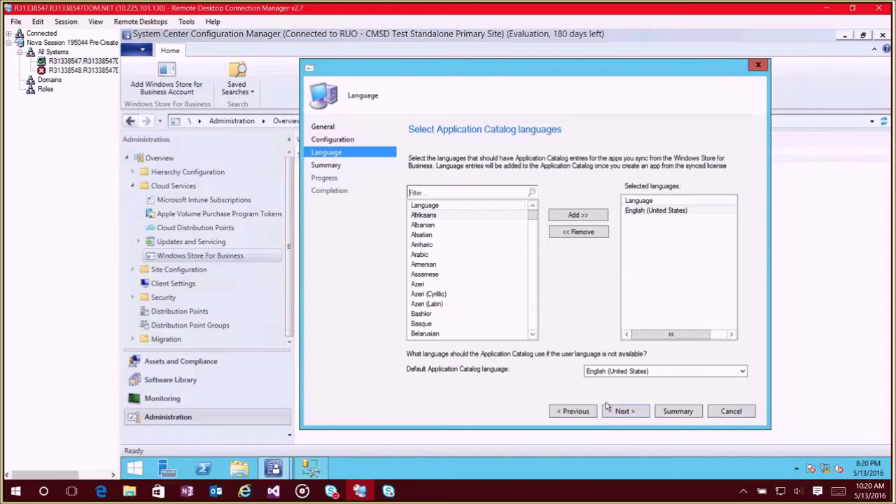
# Apply the Windows Store for Business account settings, close the wizard, and refresh the account list.
pyautogui.click(621, 412)
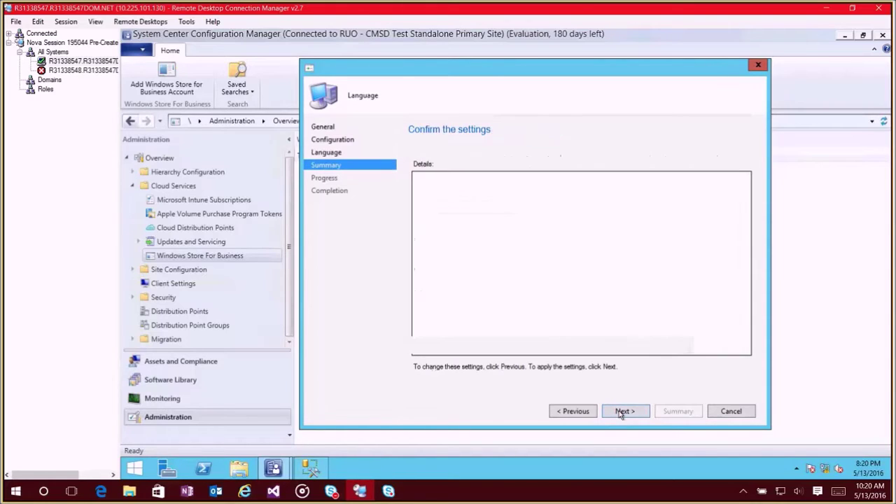
pyautogui.click(620, 412)
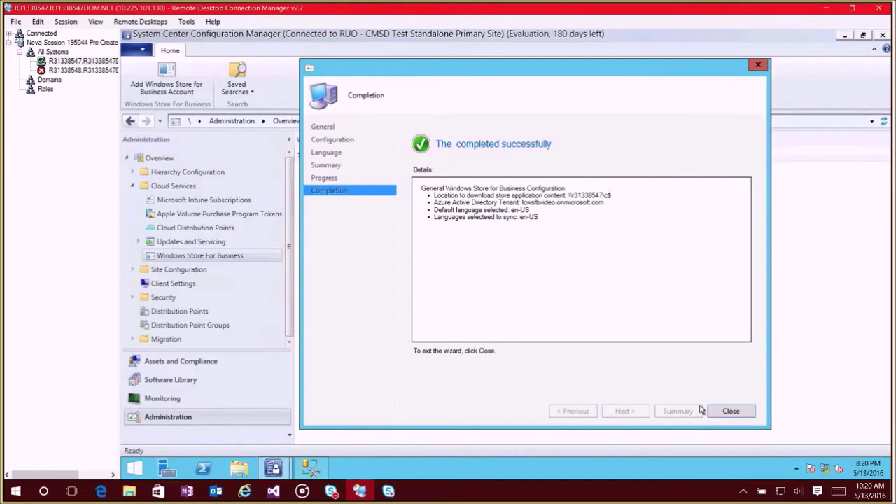
pyautogui.click(727, 411)
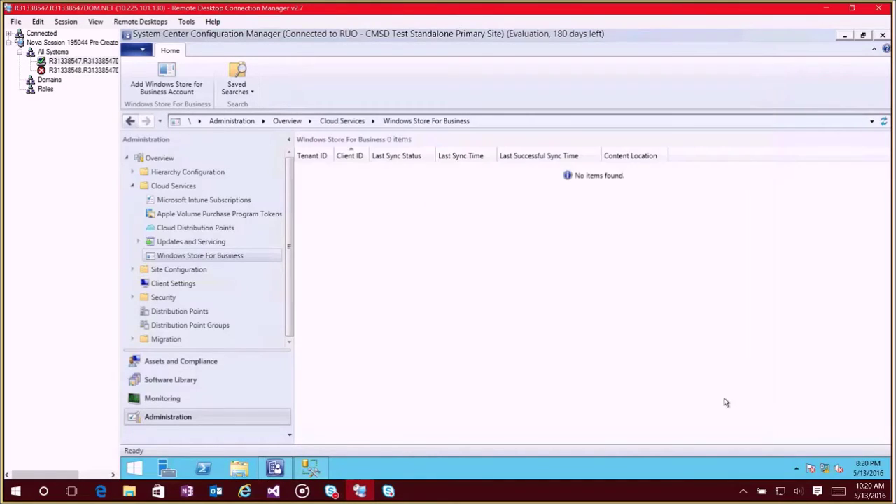
pyautogui.click(190, 243)
pyautogui.click(191, 256)
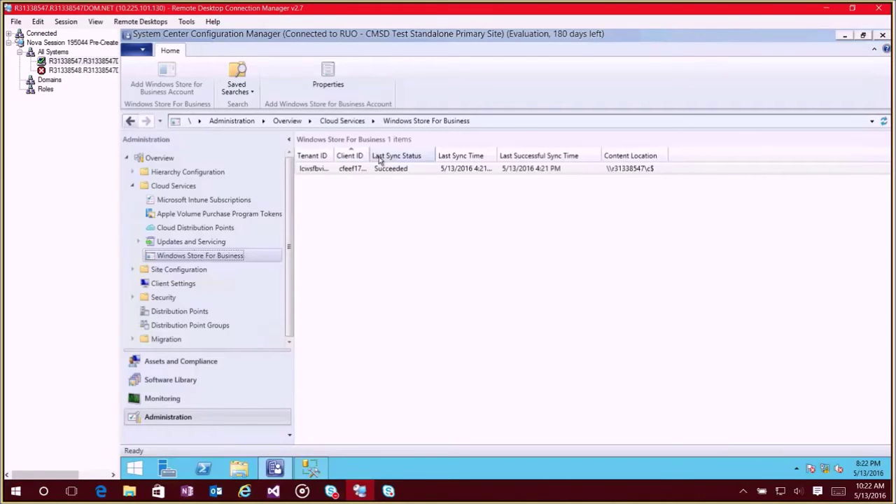
# Check the store account's last sync time, then view the Apple Volume Purchase Program Tokens list.
pyautogui.click(241, 256)
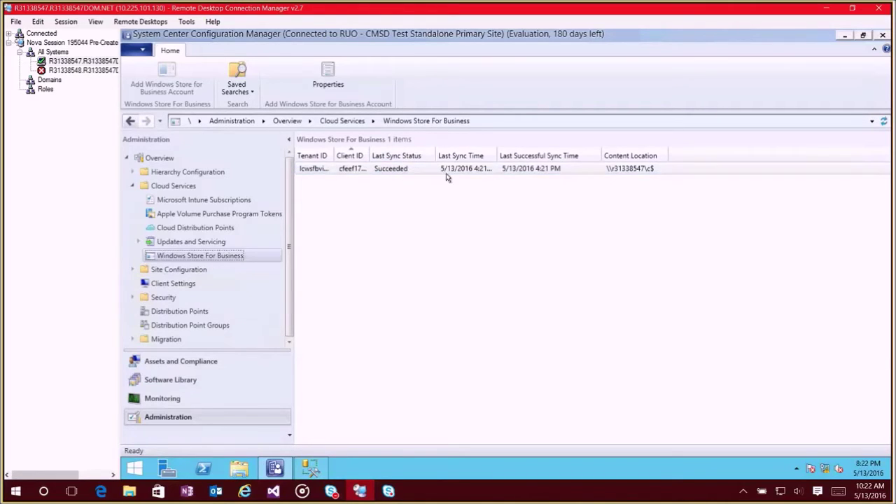
pyautogui.click(483, 170)
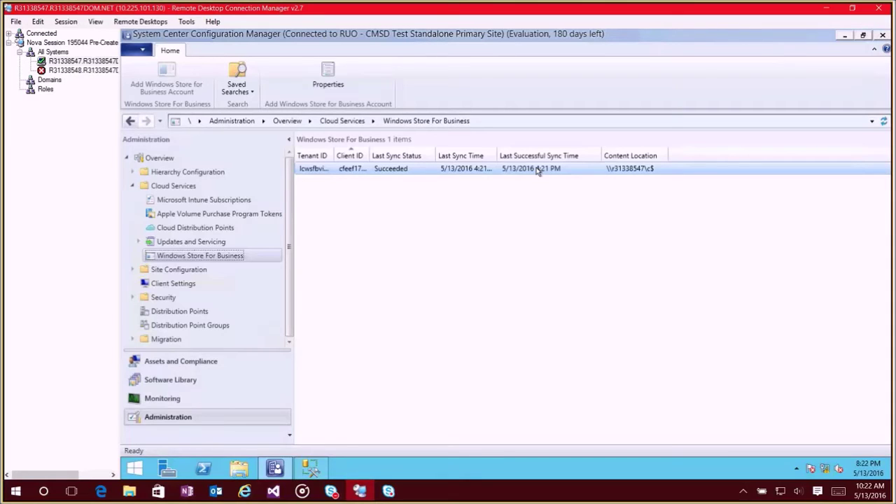
pyautogui.click(229, 215)
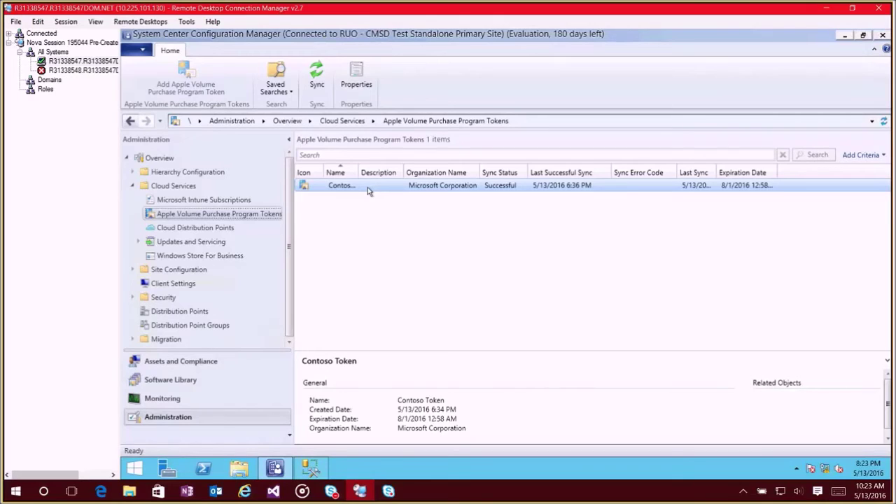
# In Software Library, open License Information for Store Apps and select the Adobe Acrobat Reader license.
pyautogui.click(183, 382)
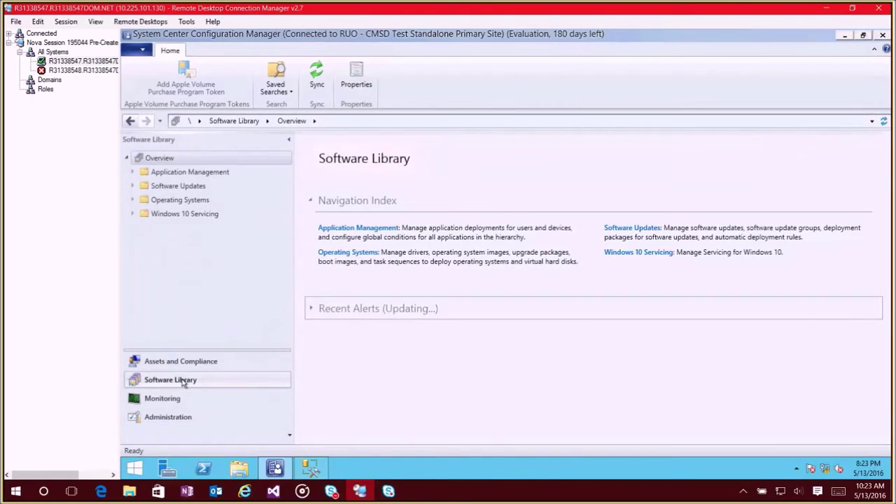
pyautogui.click(136, 173)
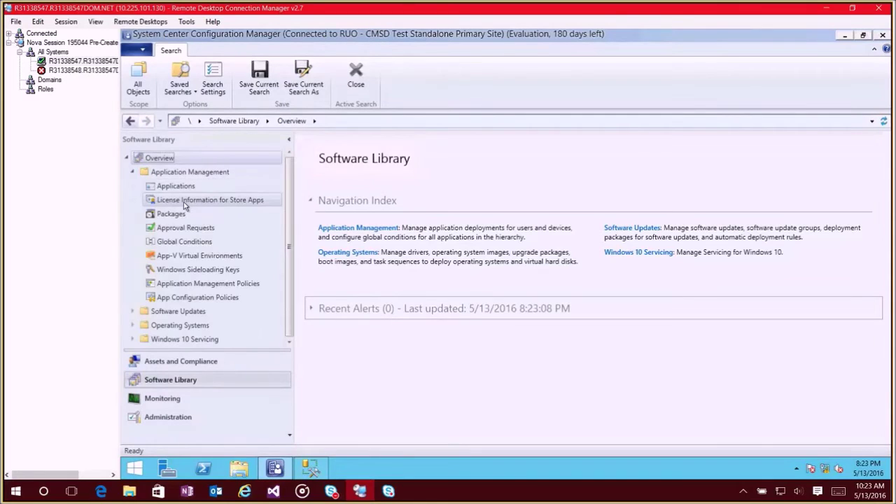
pyautogui.click(218, 202)
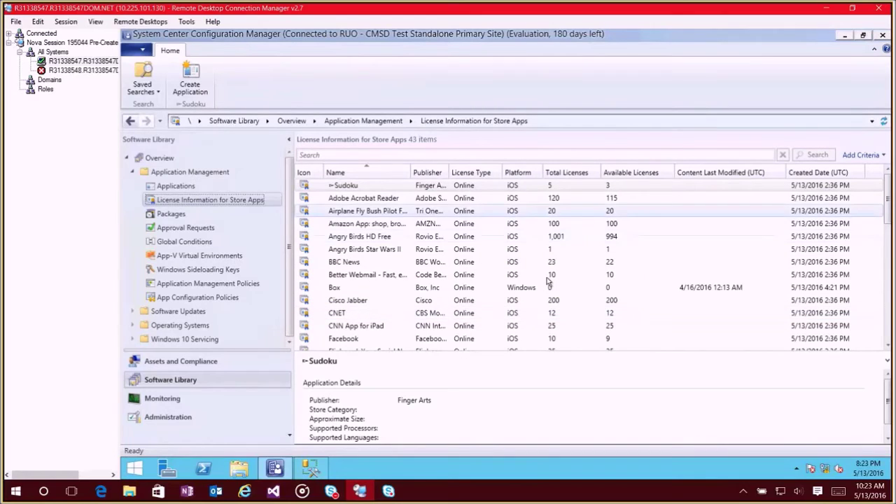
pyautogui.click(373, 198)
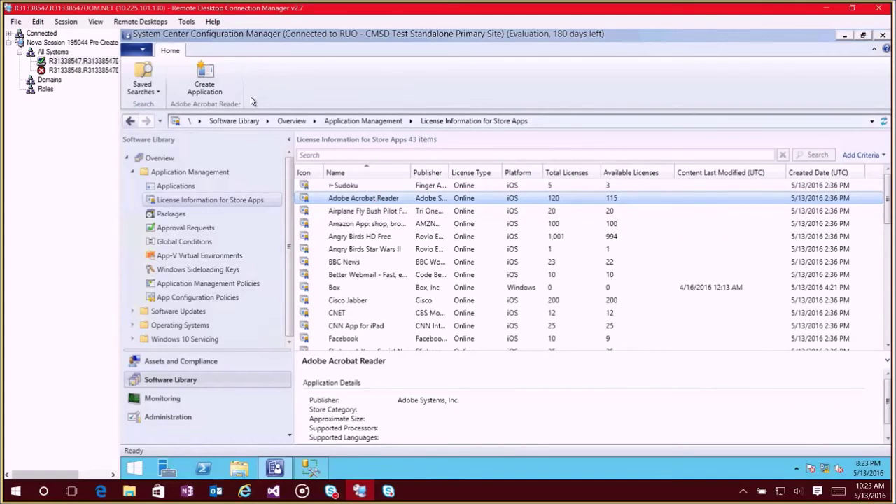
pyautogui.click(217, 82)
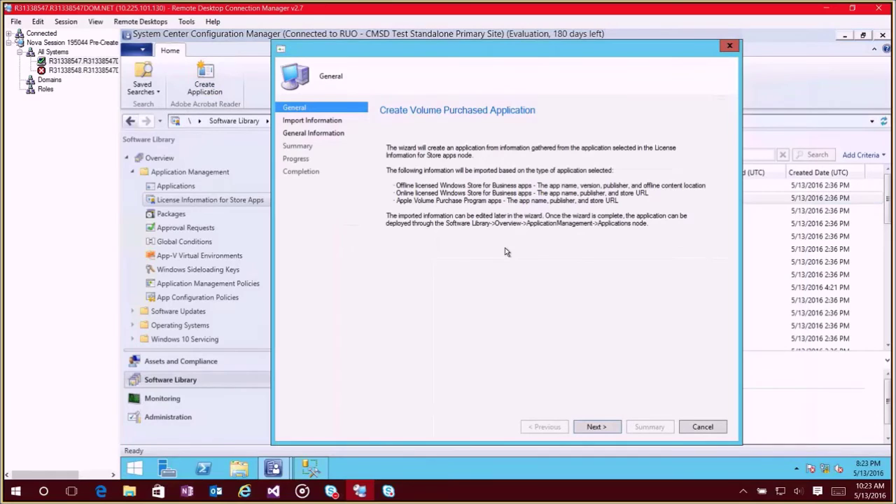
# Create the Adobe Acrobat Reader 16.05.18 application from Adobe Systems, Inc., accepting the imported details.
pyautogui.click(598, 429)
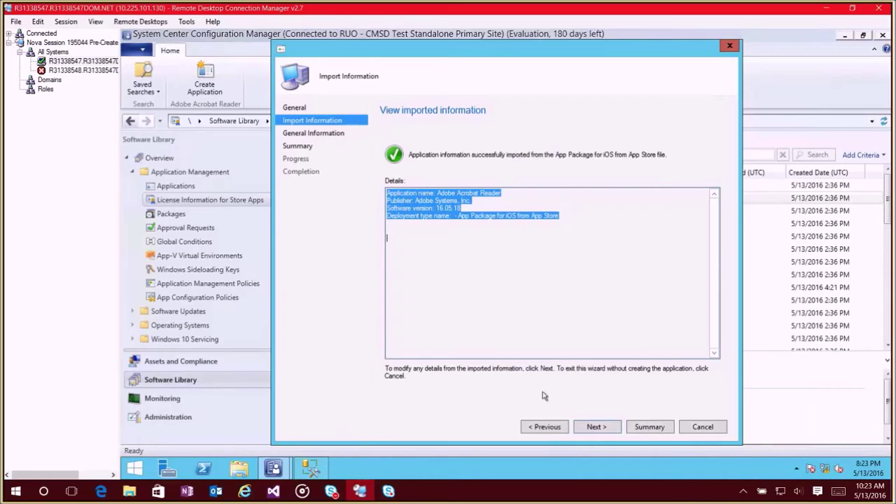
pyautogui.press('Return')
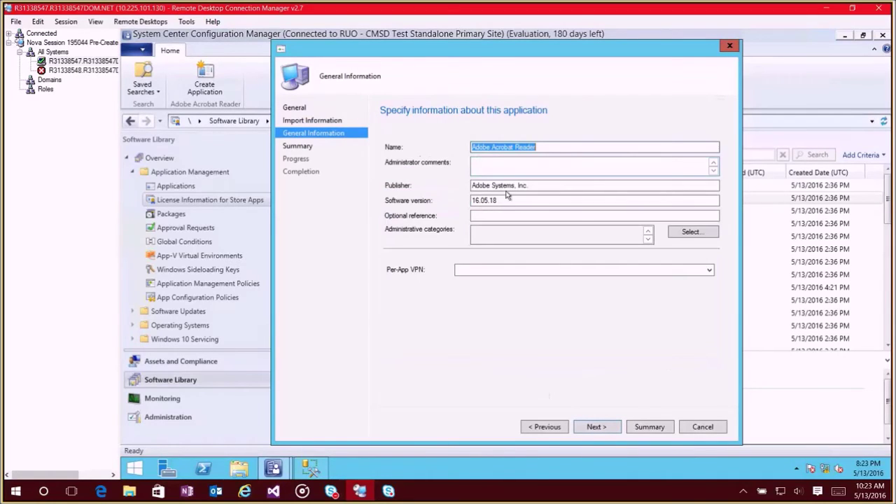
pyautogui.click(596, 427)
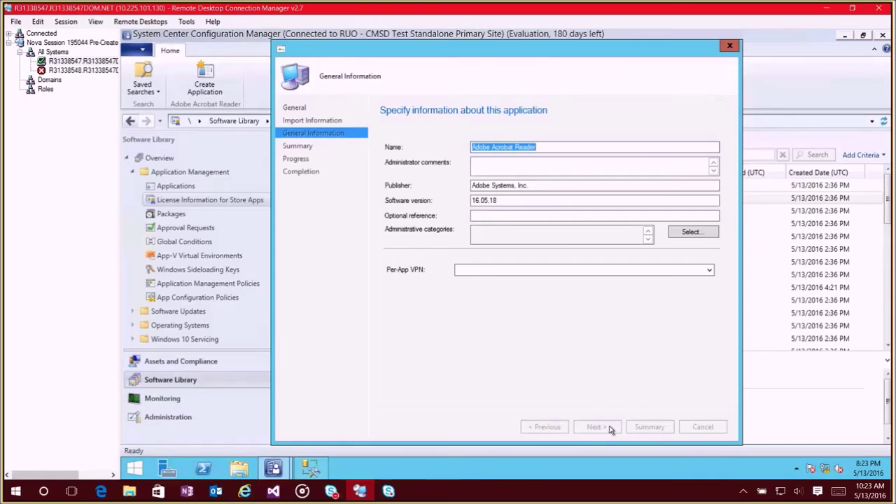
pyautogui.click(610, 429)
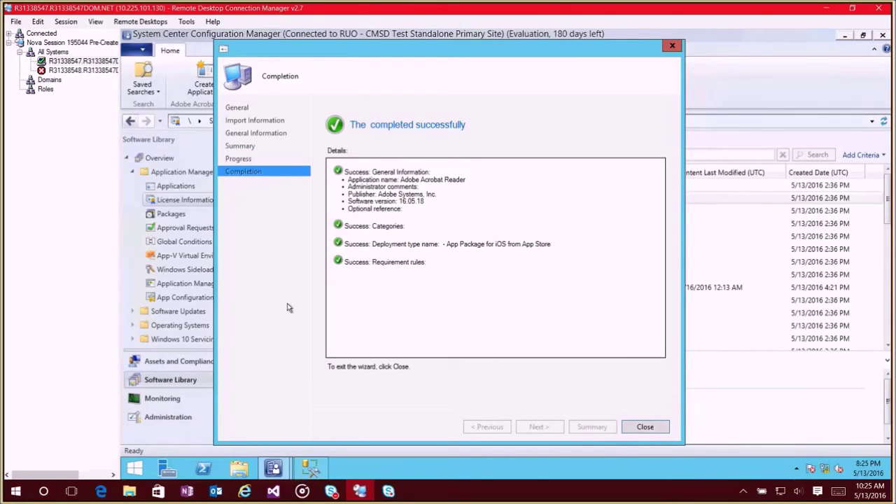
pyautogui.click(646, 427)
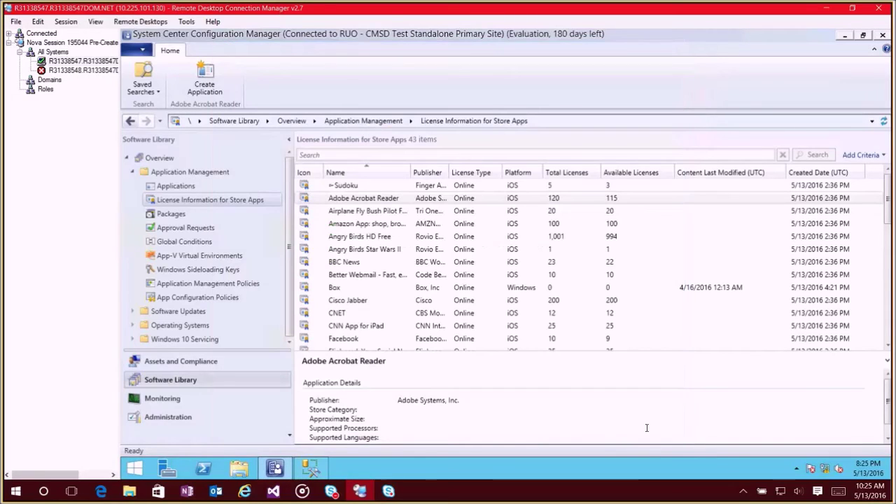
# Return to the 43-item store app license list and select Sway's offline Windows license.
pyautogui.click(176, 186)
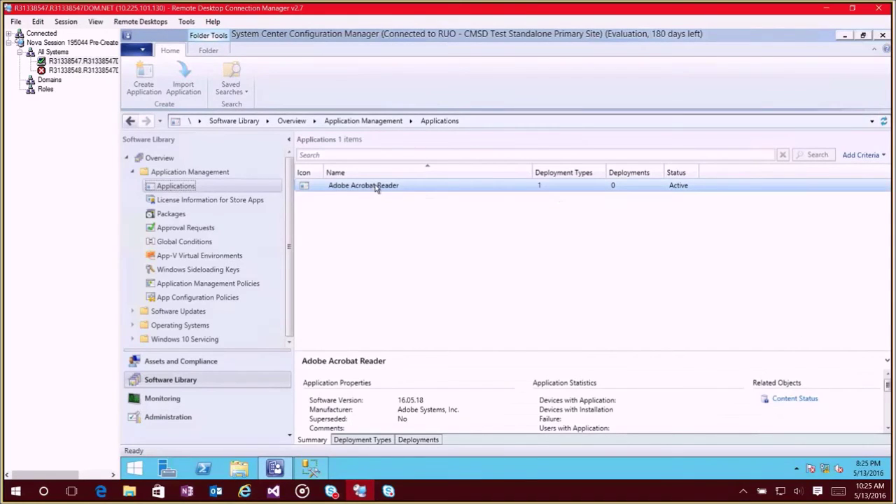
pyautogui.press('Down')
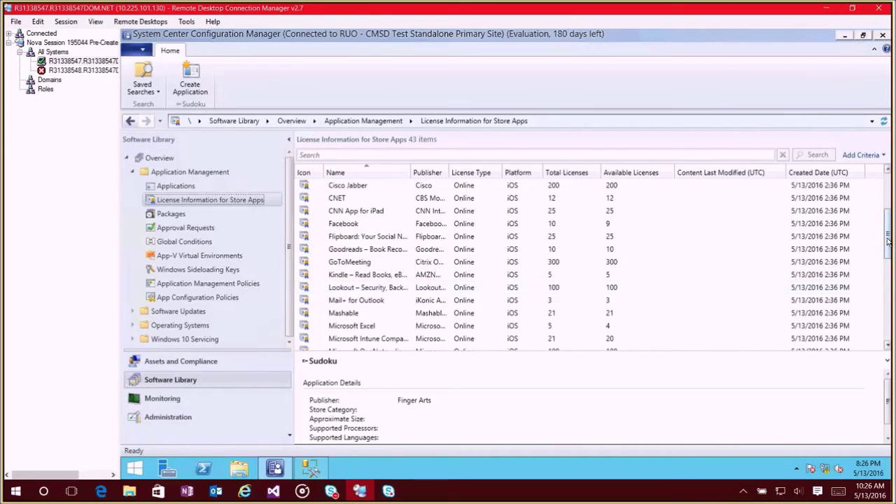
pyautogui.moveTo(888, 237); pyautogui.dragTo(889, 299)
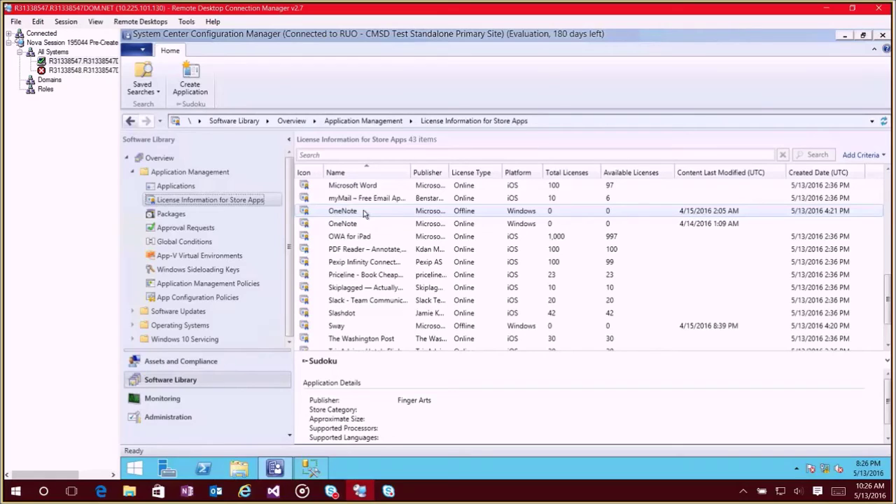
pyautogui.click(384, 326)
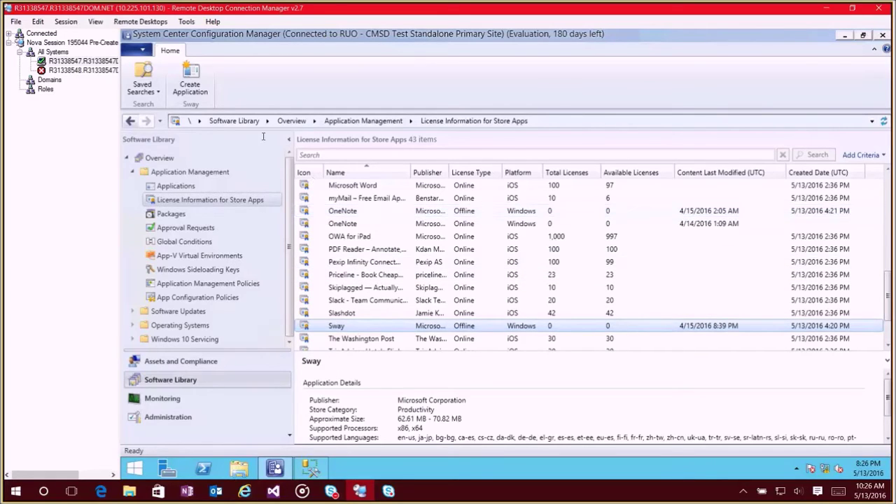
# Create the Sway application from its offline license, accepting all default wizard settings.
pyautogui.click(190, 76)
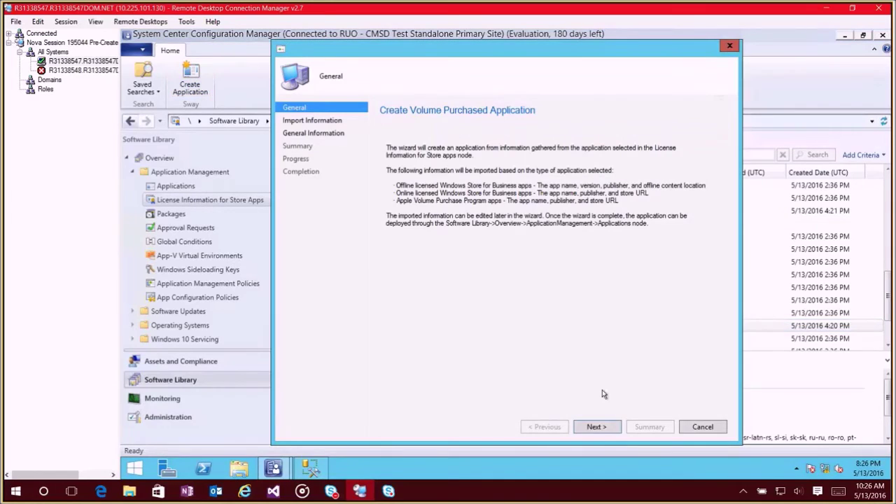
pyautogui.click(596, 427)
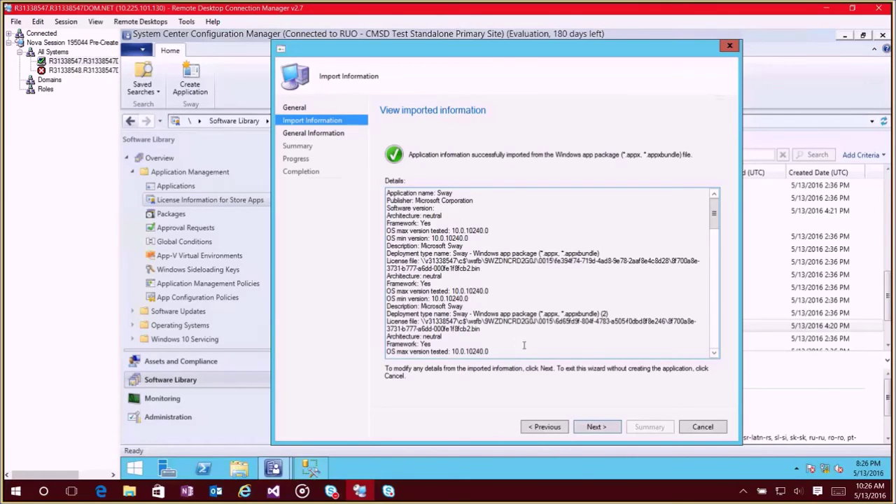
pyautogui.click(599, 426)
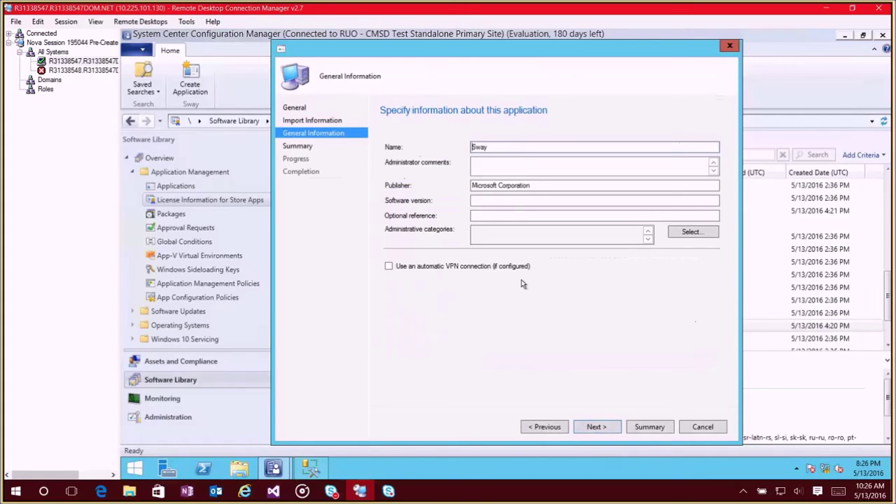
pyautogui.click(596, 427)
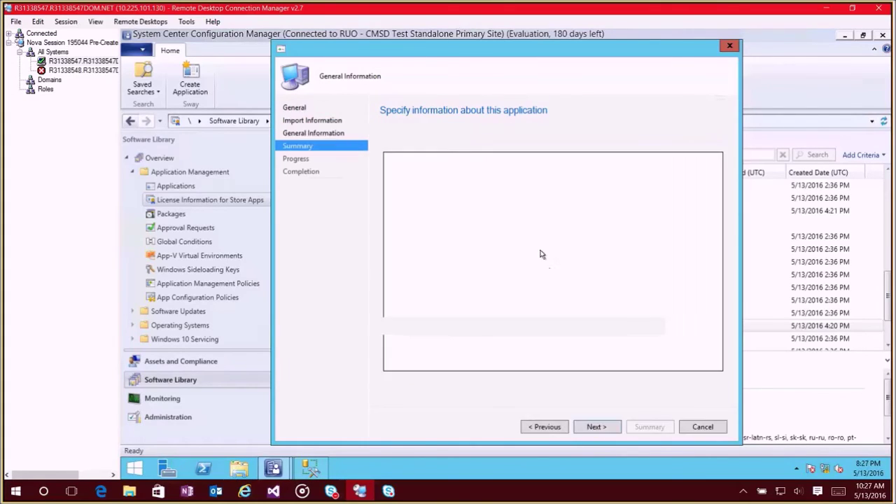
pyautogui.click(594, 428)
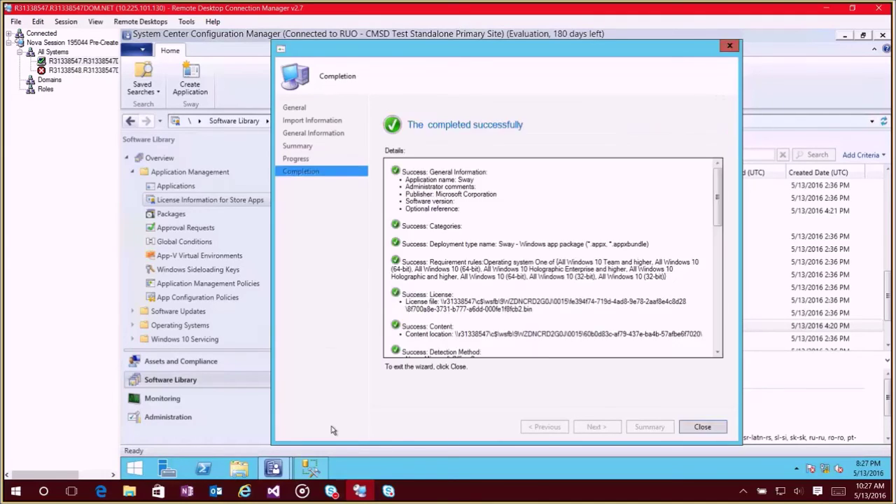
pyautogui.click(703, 427)
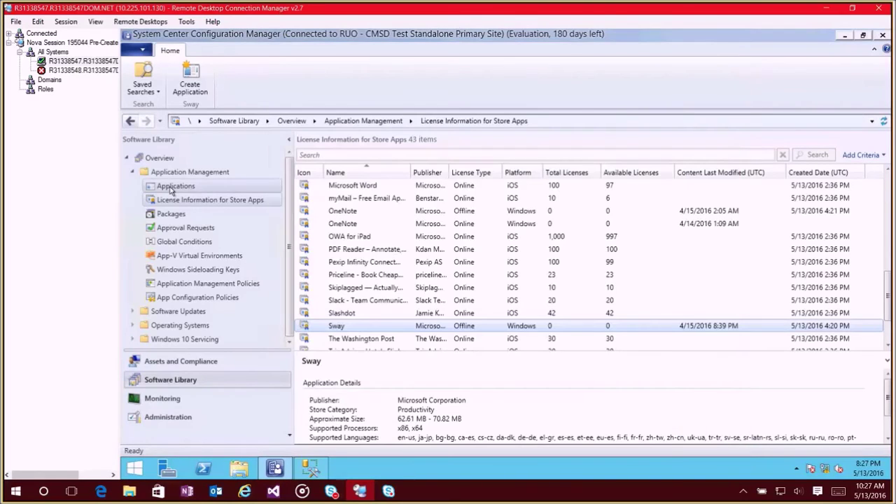
# Select the new Sway application in the Applications list and open its Properties.
pyautogui.click(175, 186)
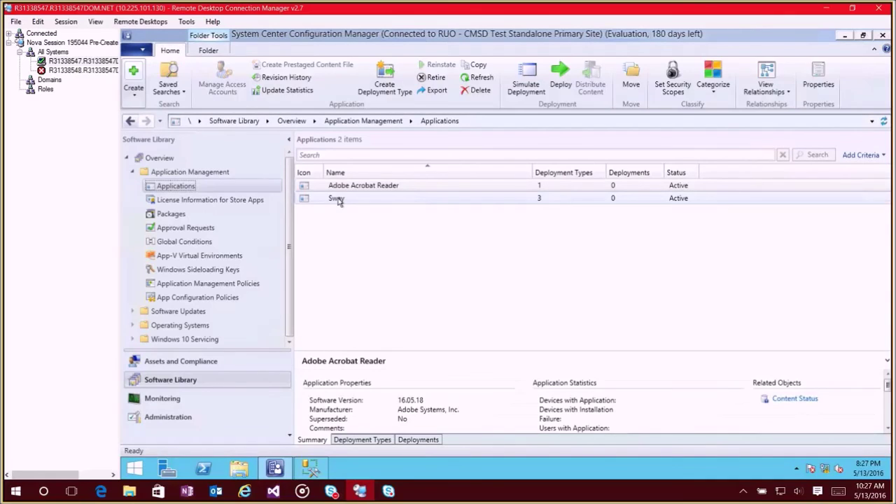
pyautogui.click(336, 200)
pyautogui.rightClick(339, 201)
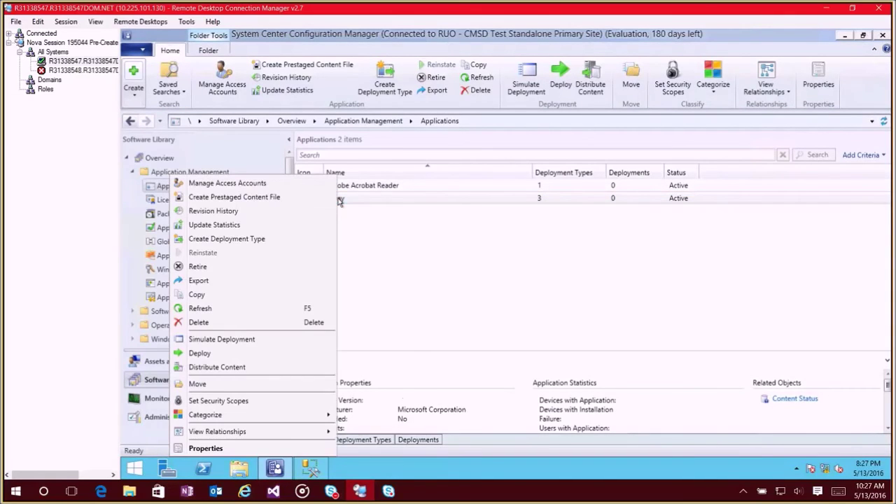
pyautogui.click(214, 448)
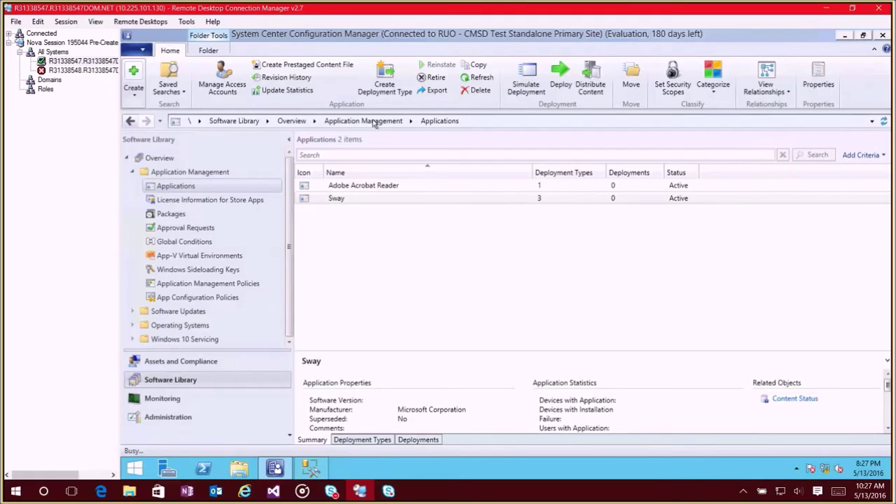
pyautogui.doubleClick(341, 201)
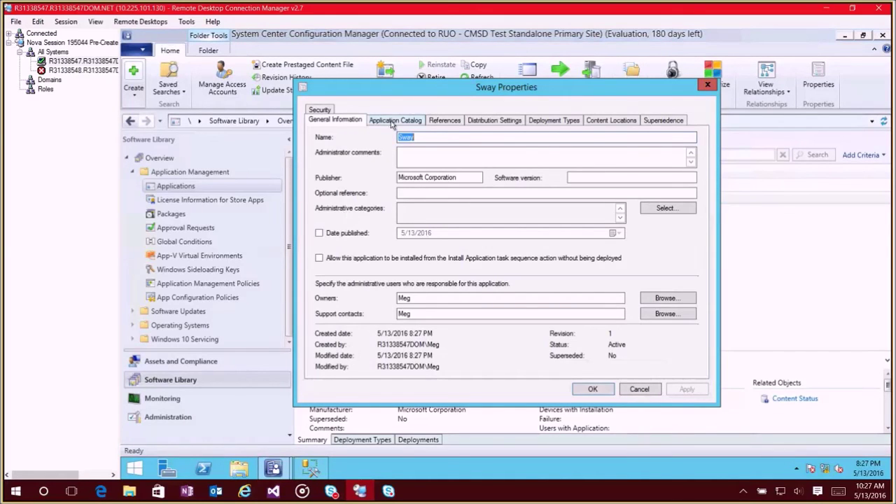
# Review Sway's three deployment types and catalog language, then close Properties without changes.
pyautogui.click(555, 120)
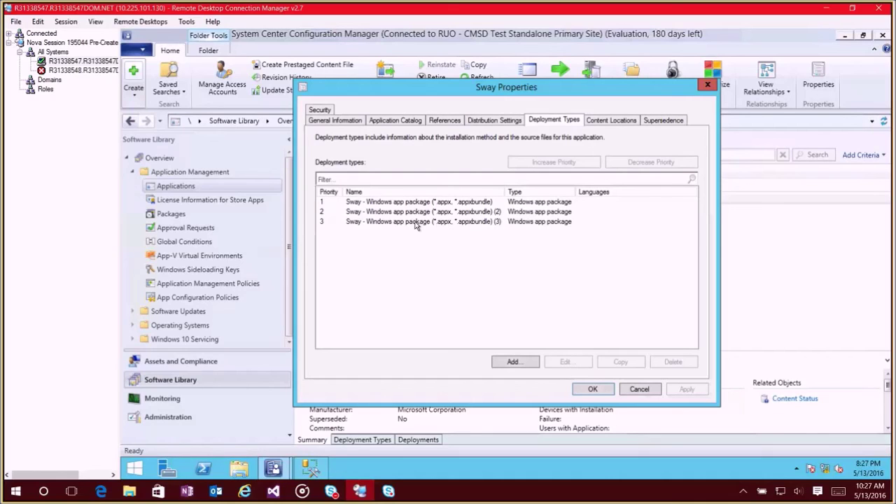
pyautogui.click(400, 122)
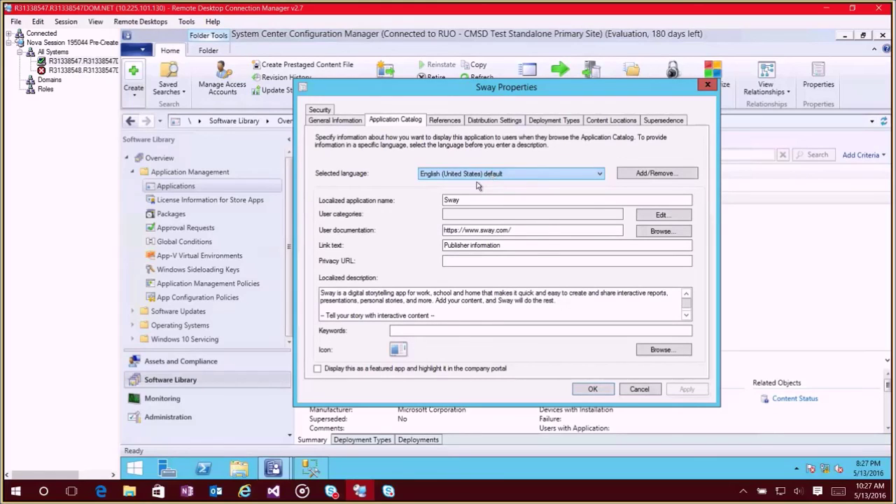
pyautogui.click(324, 295)
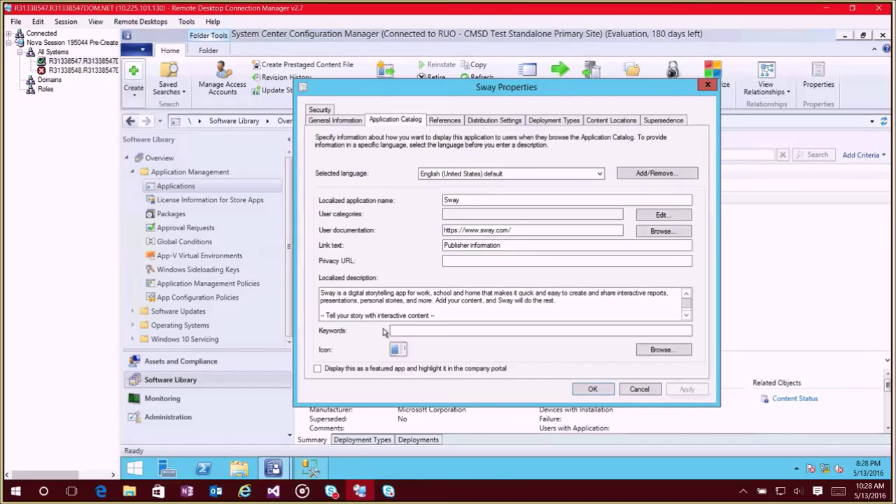
pyautogui.click(707, 86)
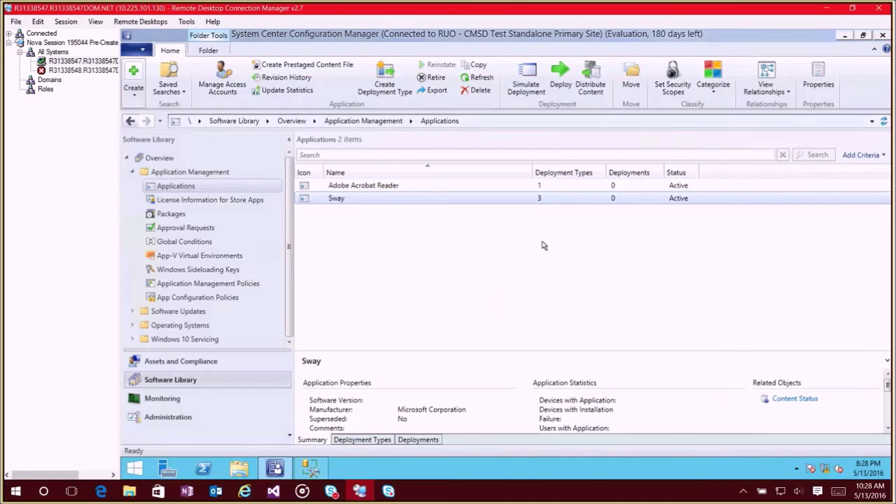